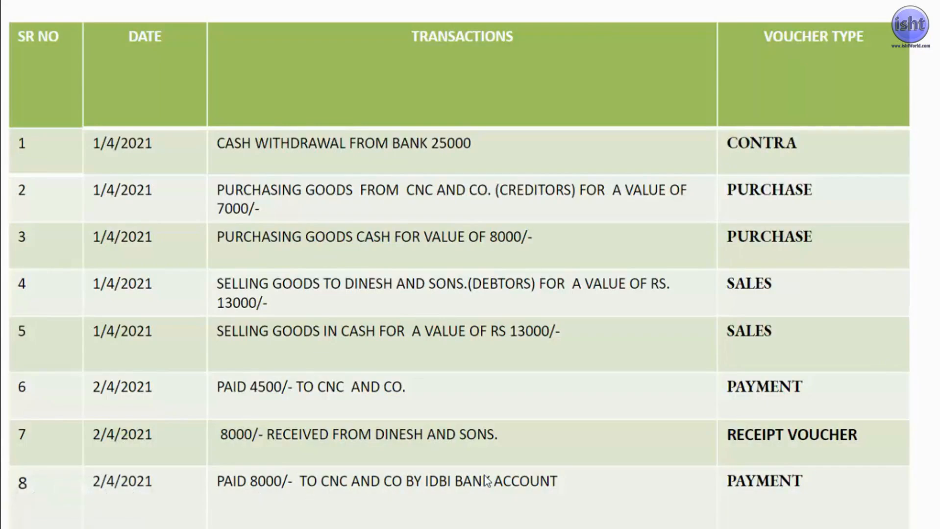
pyautogui.click(560, 476)
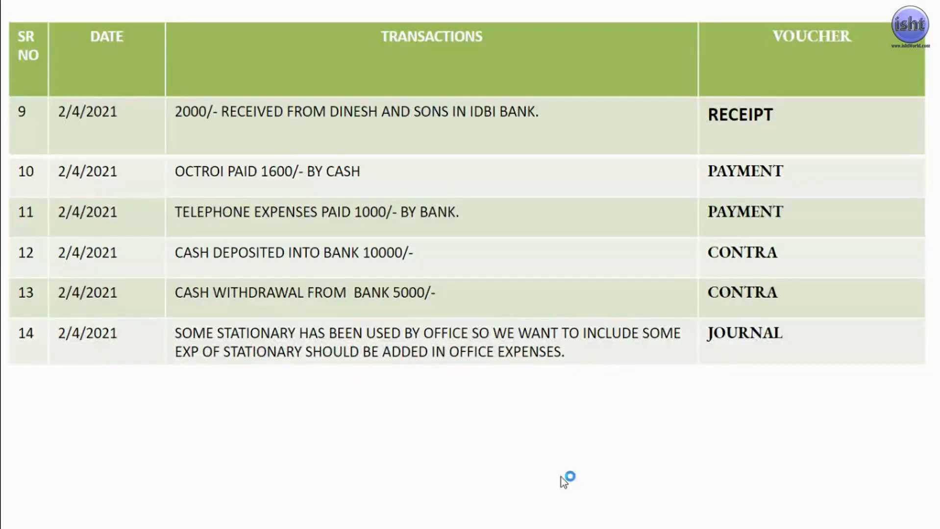
pyautogui.press('Left')
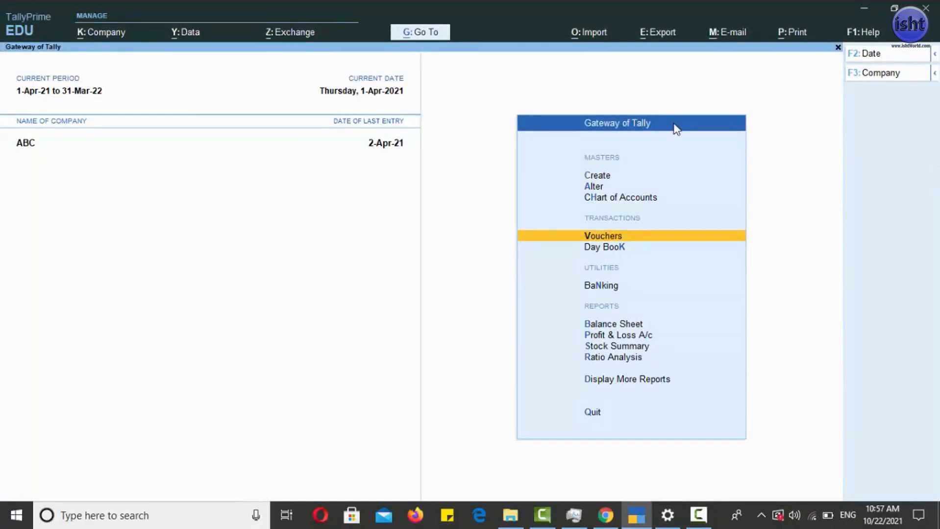
# - Start a new payment voucher and set its date to 2-4-2021
pyautogui.click(614, 237)
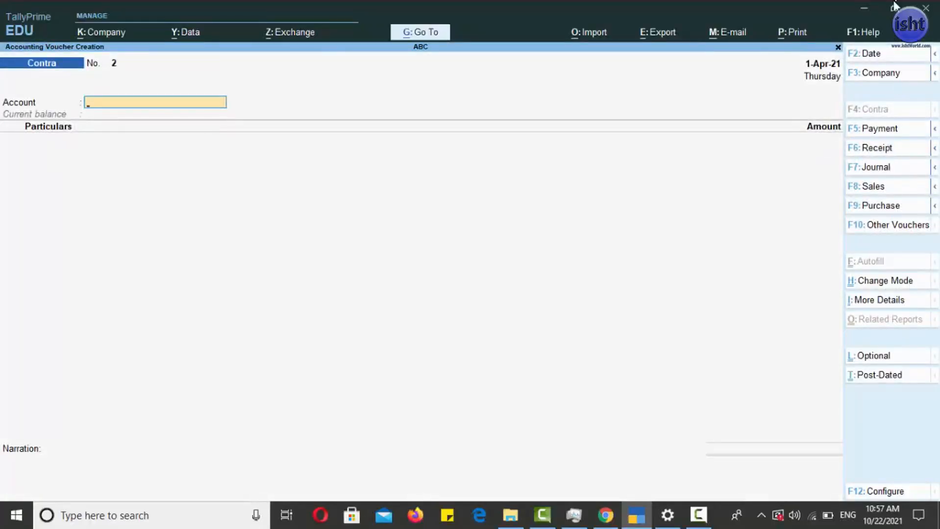
pyautogui.click(884, 137)
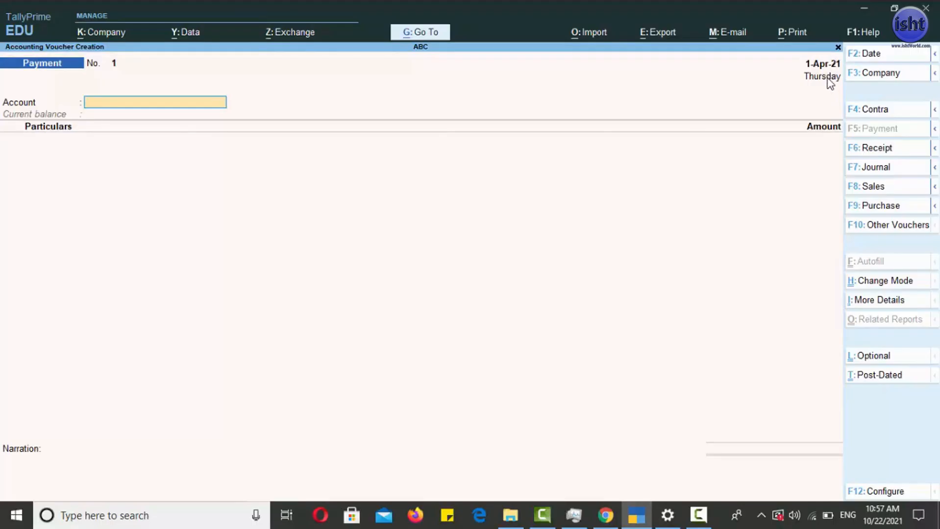
pyautogui.press('F2')
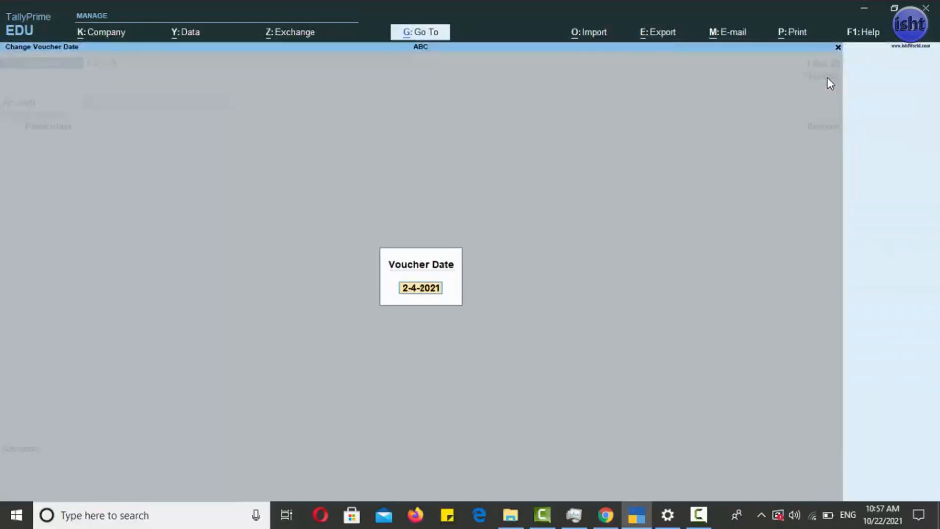
pyautogui.press('Return')
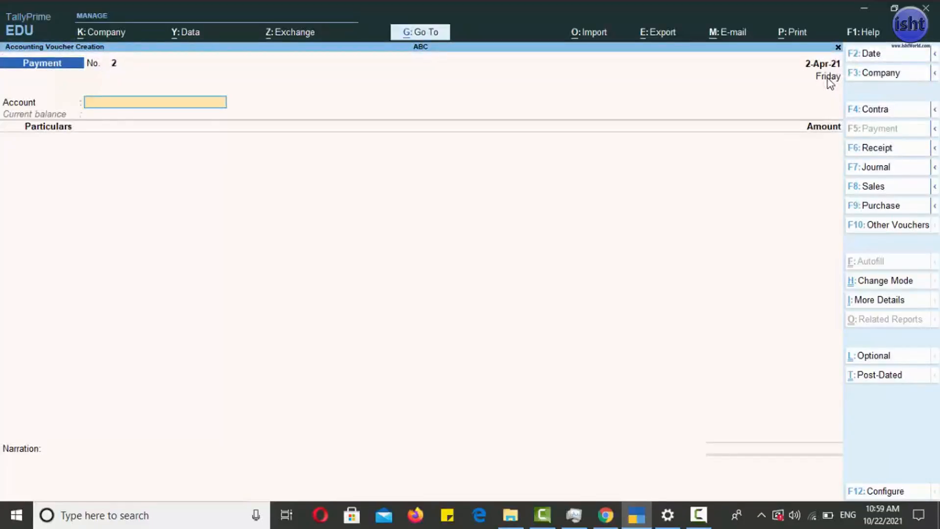
# - Choose IDBI BANK as the payment account and enter Cnc Company Ambala with an amount of 8000 in the particulars
pyautogui.write('I')
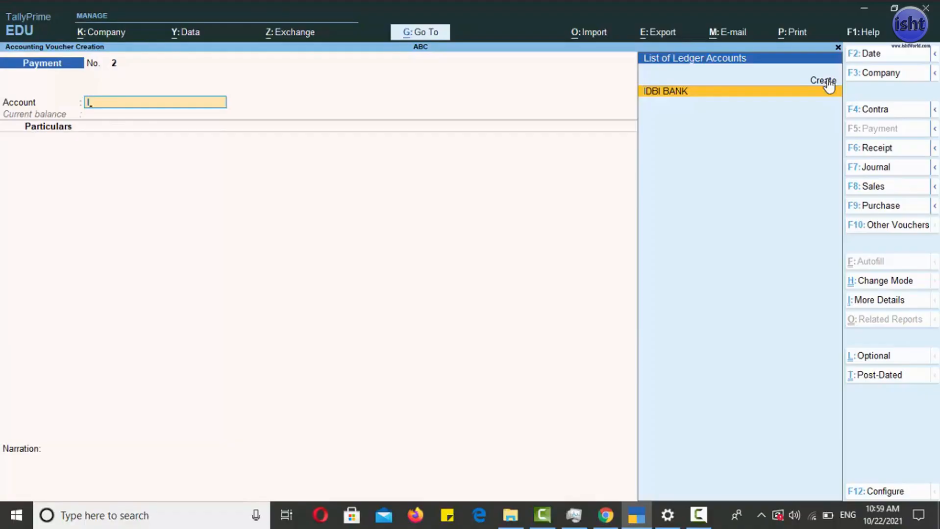
pyautogui.press('BackSpace')
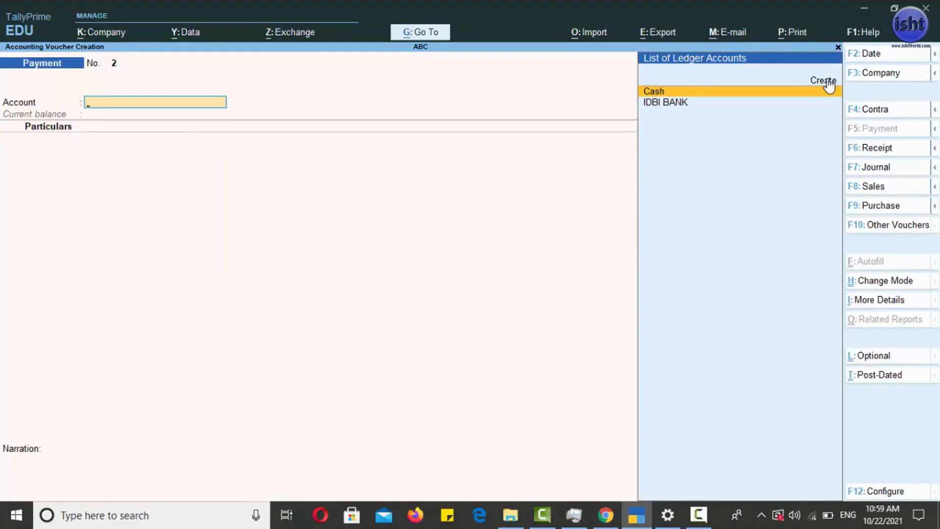
pyautogui.press('Down')
pyautogui.press('Return')
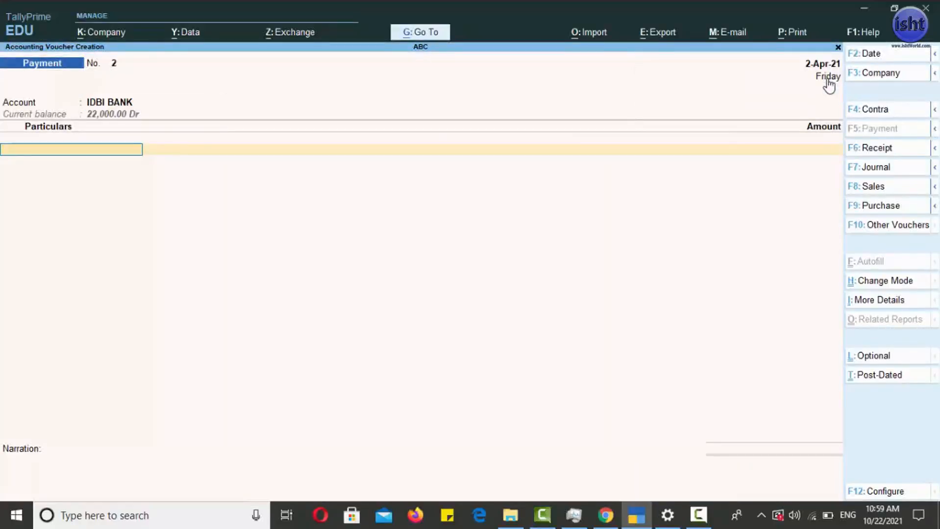
pyautogui.write('C')
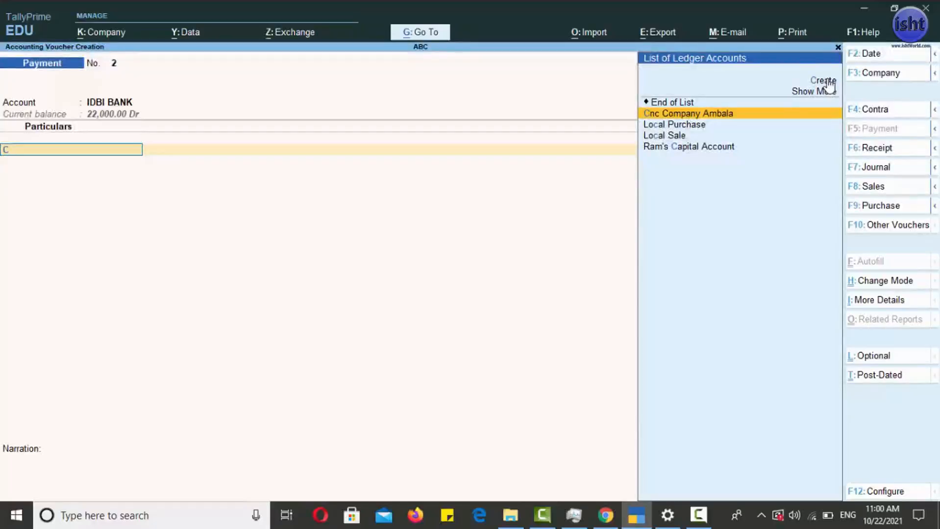
pyautogui.press('Return')
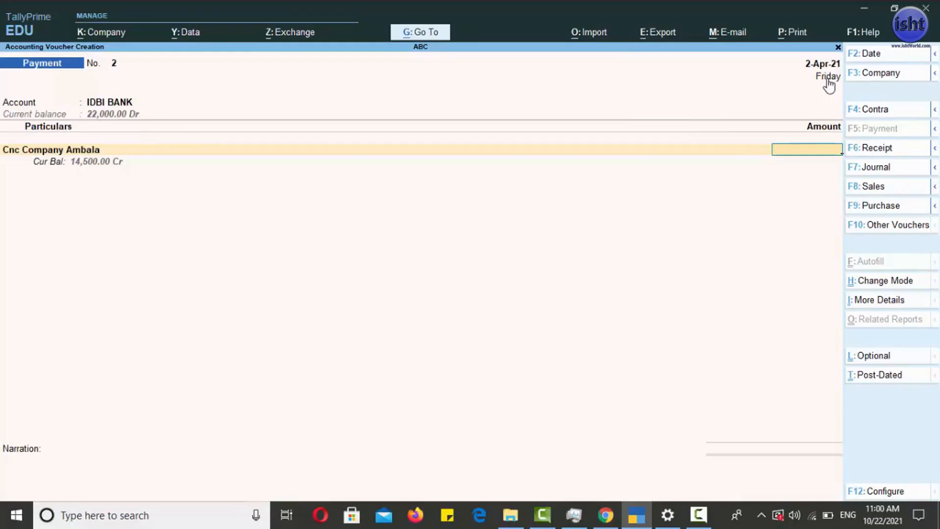
pyautogui.write('8000')
pyautogui.press('Return')
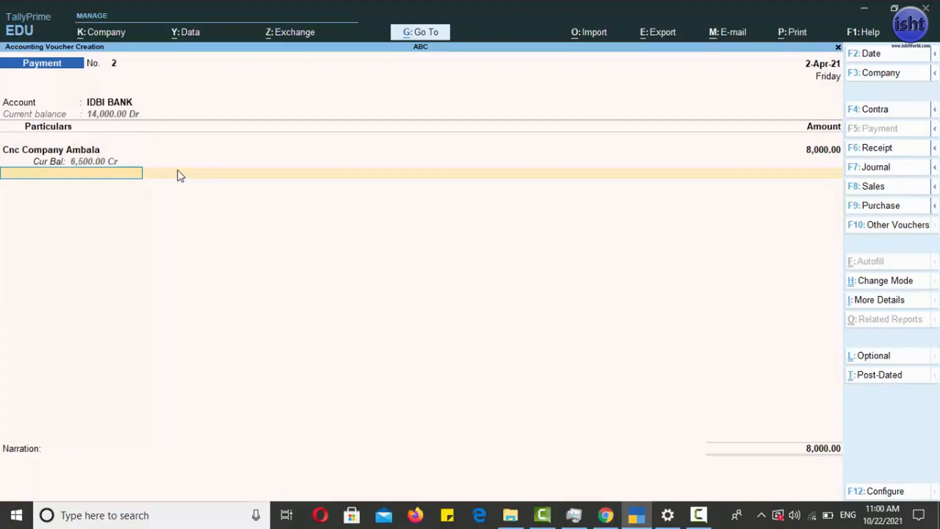
pyautogui.press('Return')
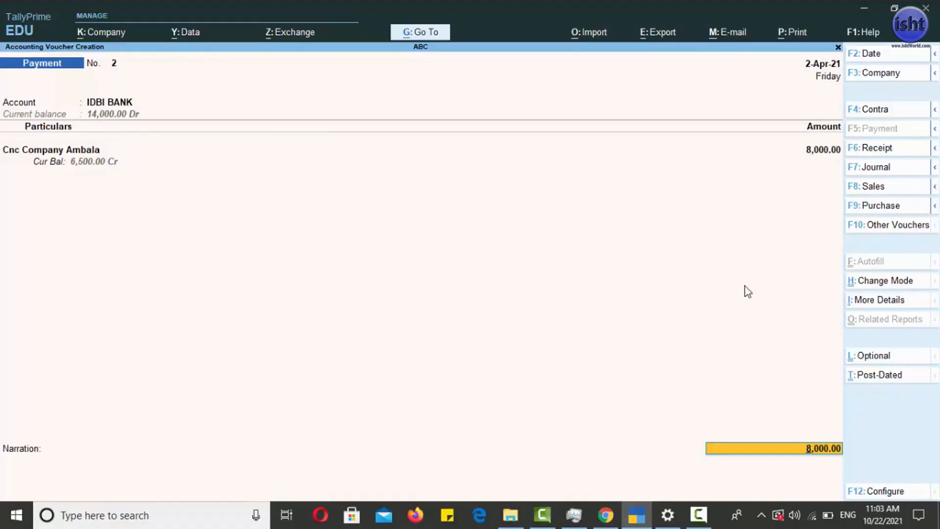
# - Allocate the IDBI BANK payment as a cheque with instrument number IDBI00121, keeping the default amount, cheque range and date
pyautogui.press('Return')
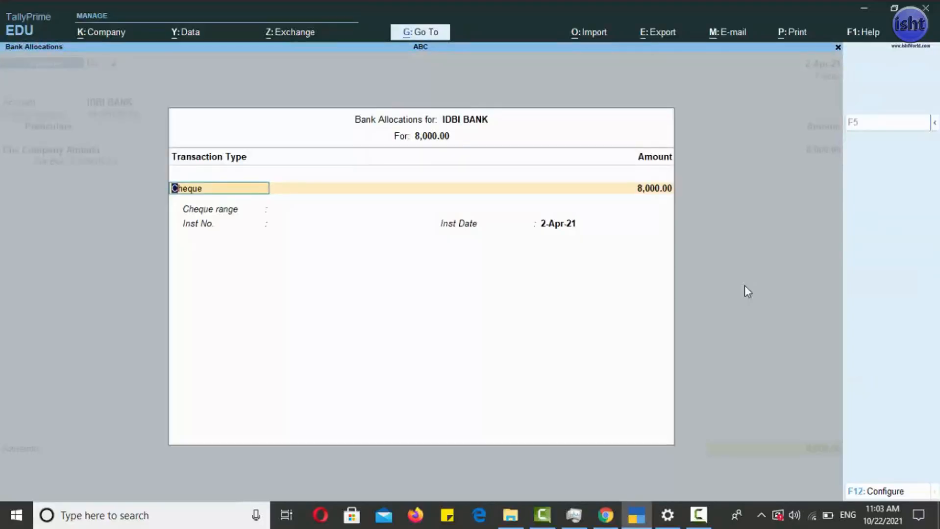
pyautogui.press('Return')
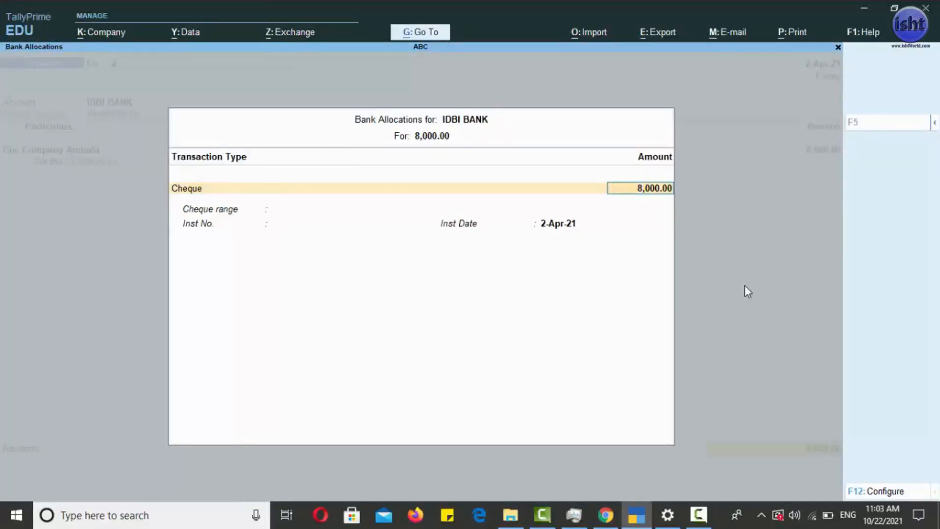
pyautogui.press('Return')
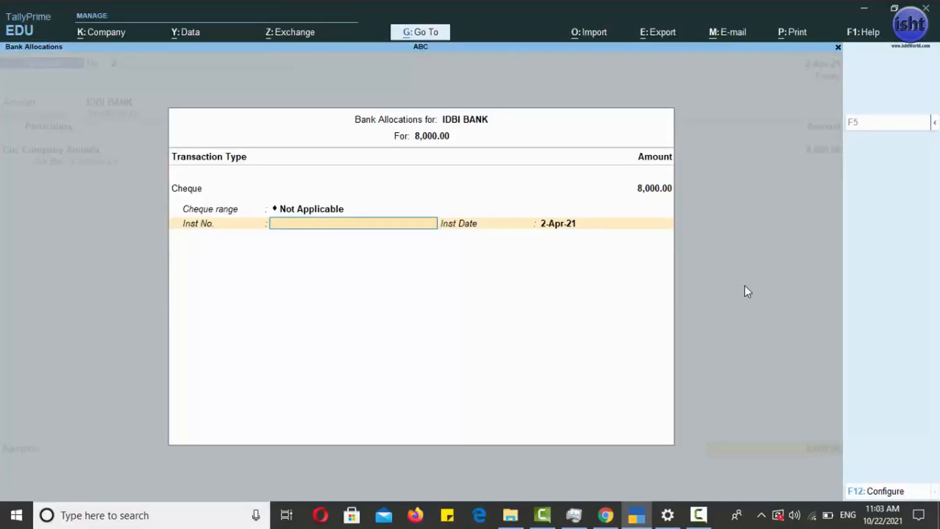
pyautogui.write('IDBI00121')
pyautogui.press('Return')
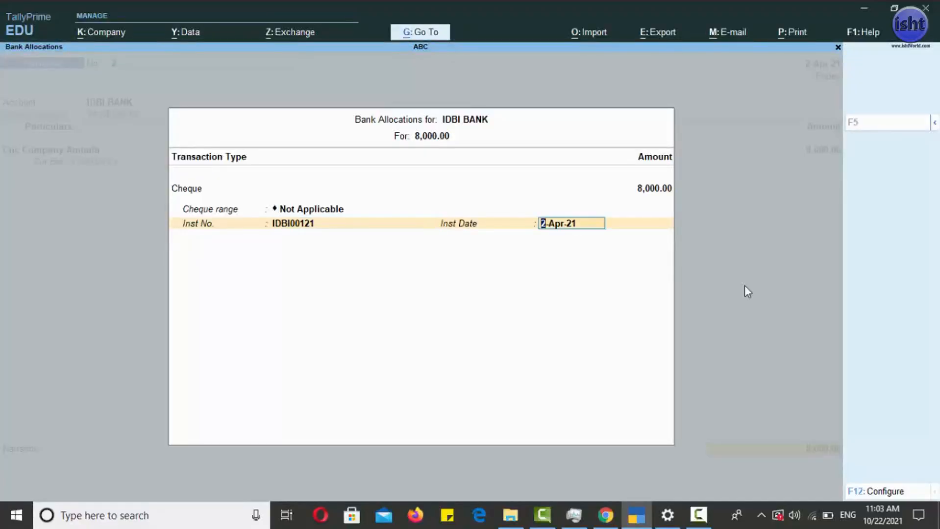
pyautogui.press('Return')
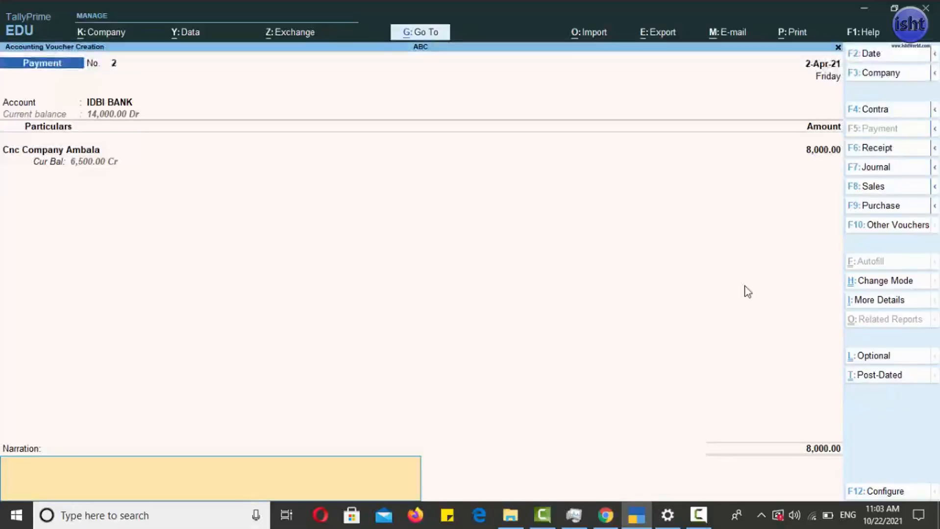
# - Add the narration "paid cnc 8000 using bank" and save the payment voucher
pyautogui.write('paid cnc 8000 using bank')
pyautogui.press('Return')
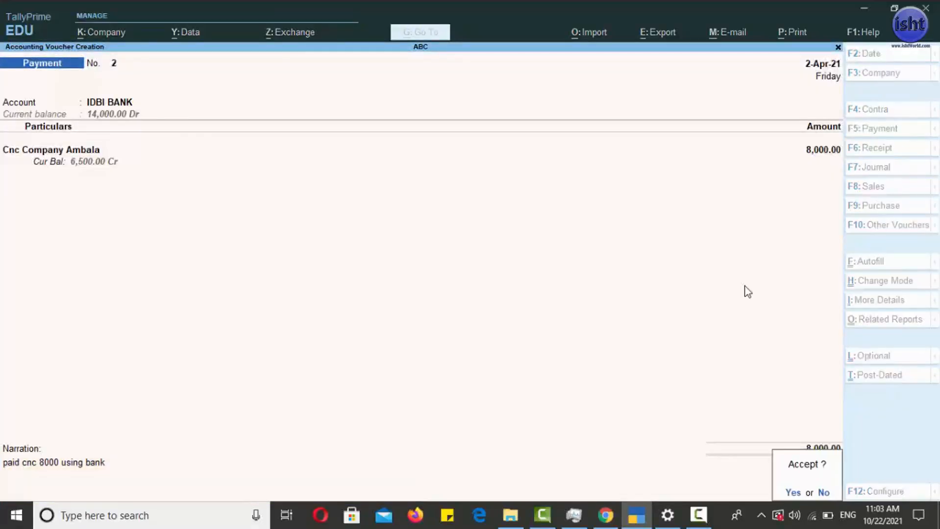
pyautogui.press('Return')
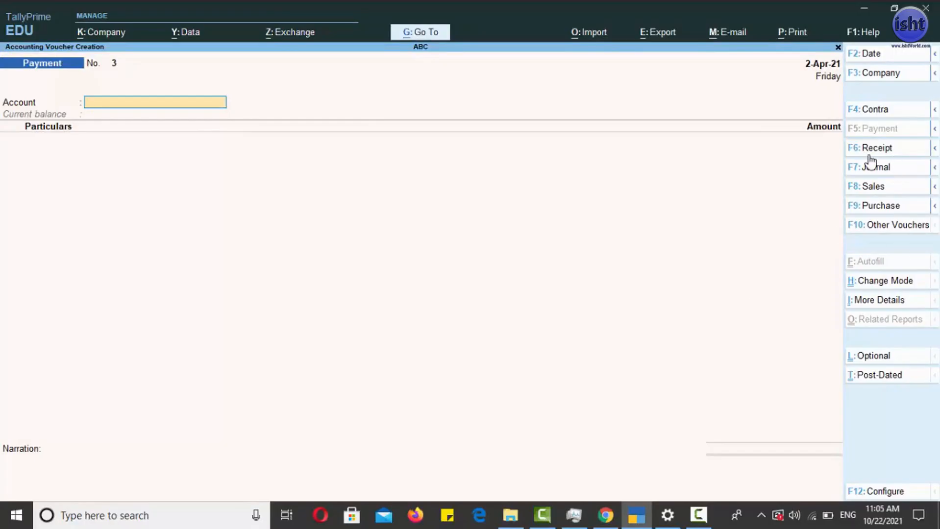
# - Start a receipt voucher into IDBI BANK and enter Dinesh and Sons with an amount of 2000 in the particulars
pyautogui.click(908, 148)
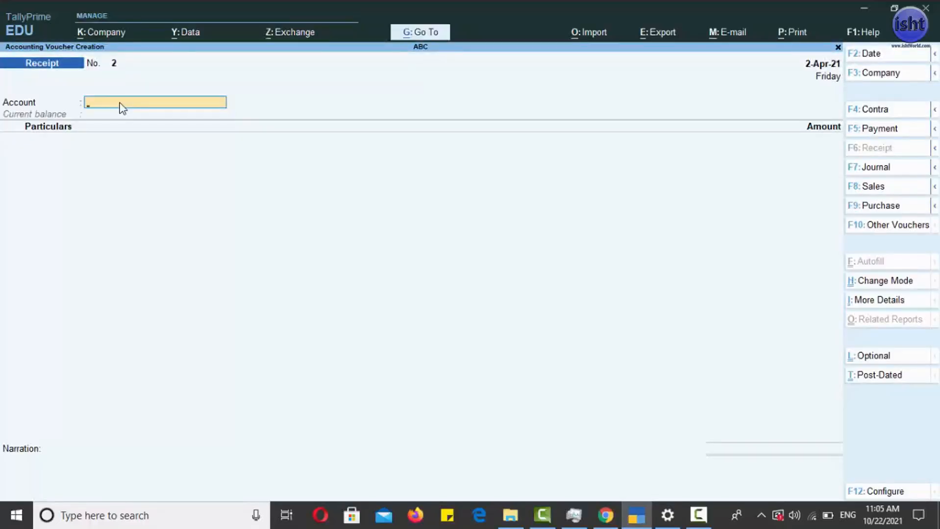
pyautogui.write('I')
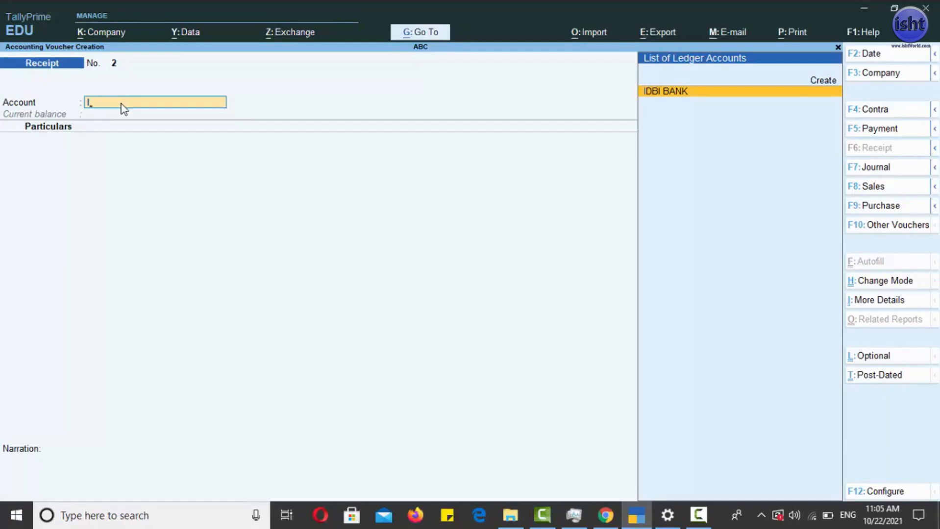
pyautogui.press('Return')
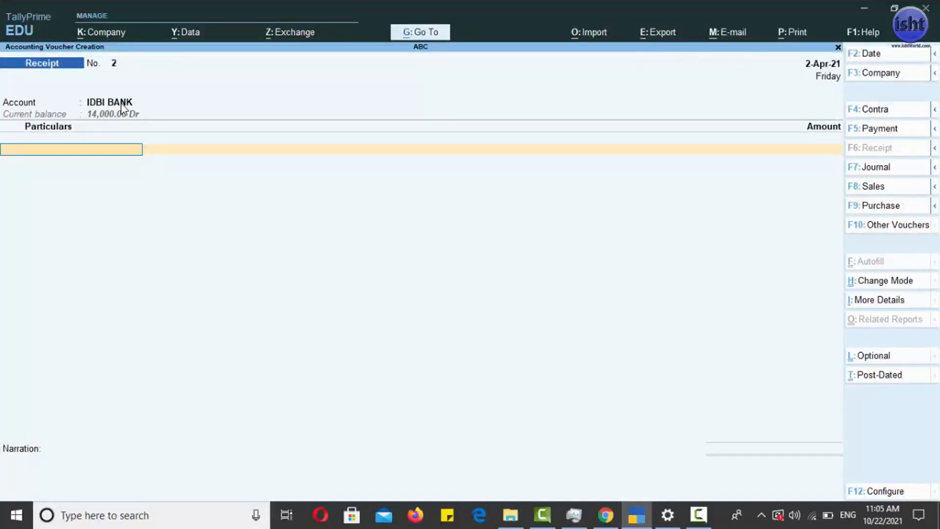
pyautogui.write('D')
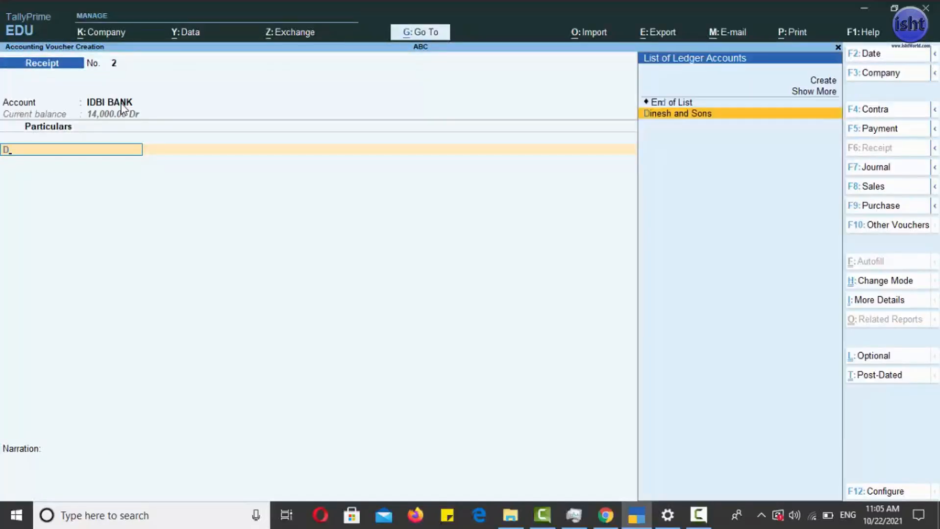
pyautogui.press('Return')
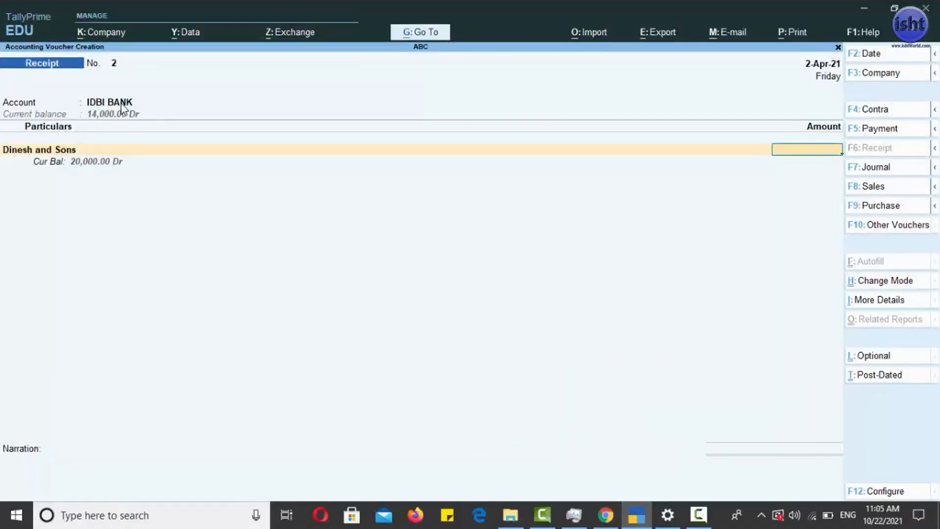
pyautogui.write('2000')
pyautogui.press('Return')
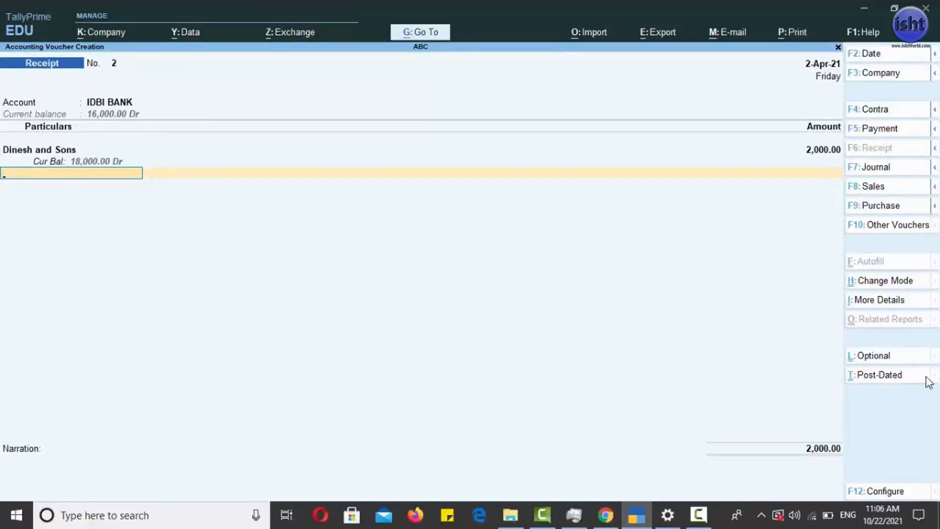
pyautogui.press('Return')
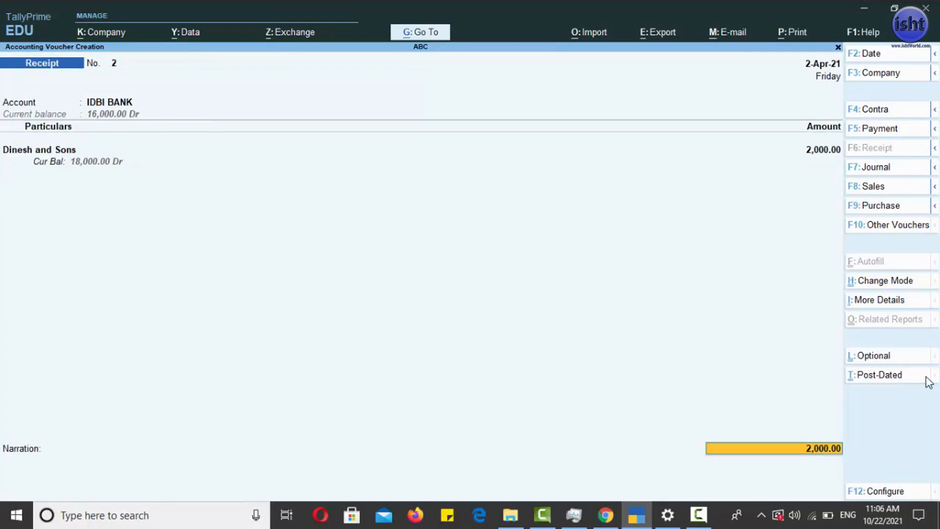
# - Allocate the IDBI BANK receipt as Cheque/DD with instrument number sbi0012 and accept the bank allocation
pyautogui.press('Return')
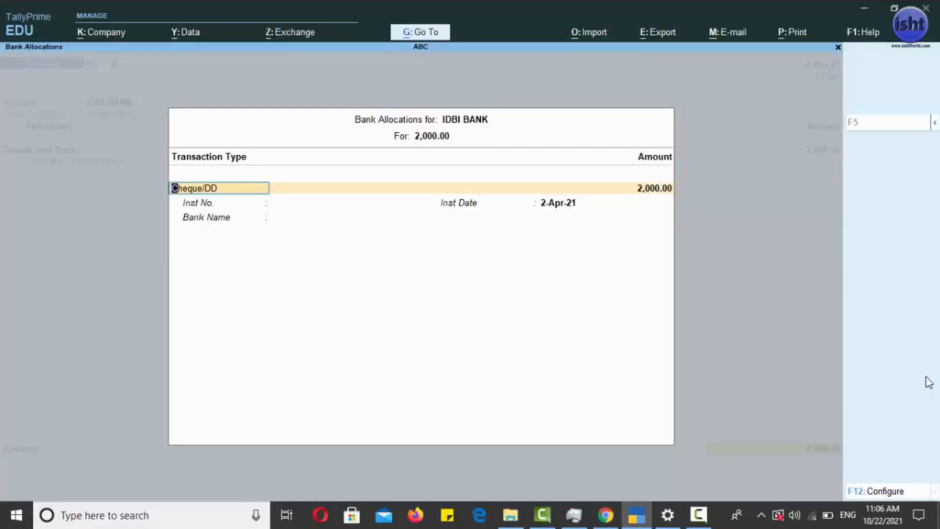
pyautogui.press('Return')
pyautogui.press('Return')
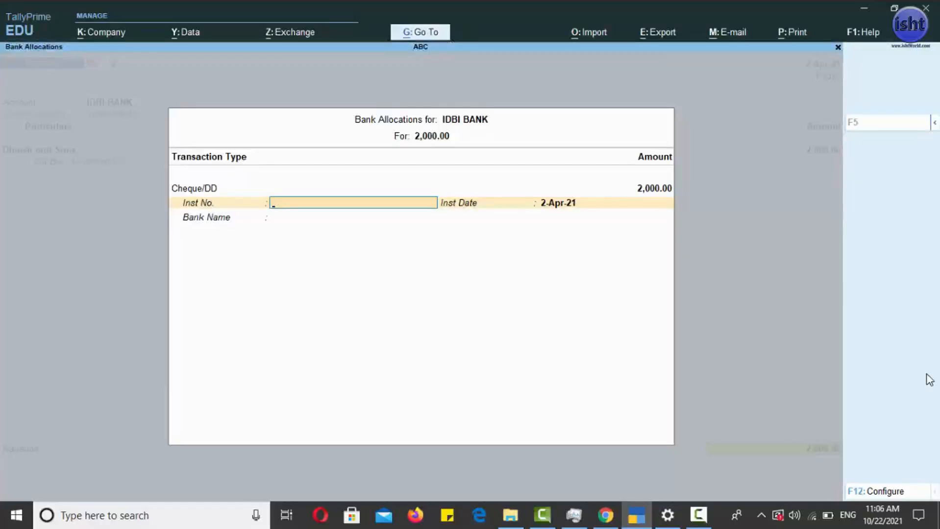
pyautogui.write('sbi0012')
pyautogui.hotkey('ctrl', 'a')
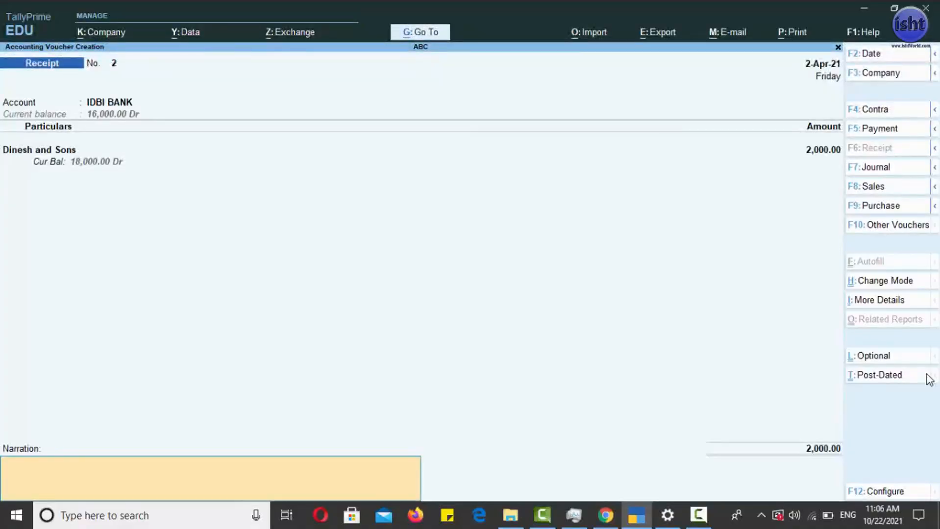
# - Add the narration "rec payment 2000 from dinesh and sons" and save the receipt voucher
pyautogui.write('rec payment 2000 from dinesh and sons')
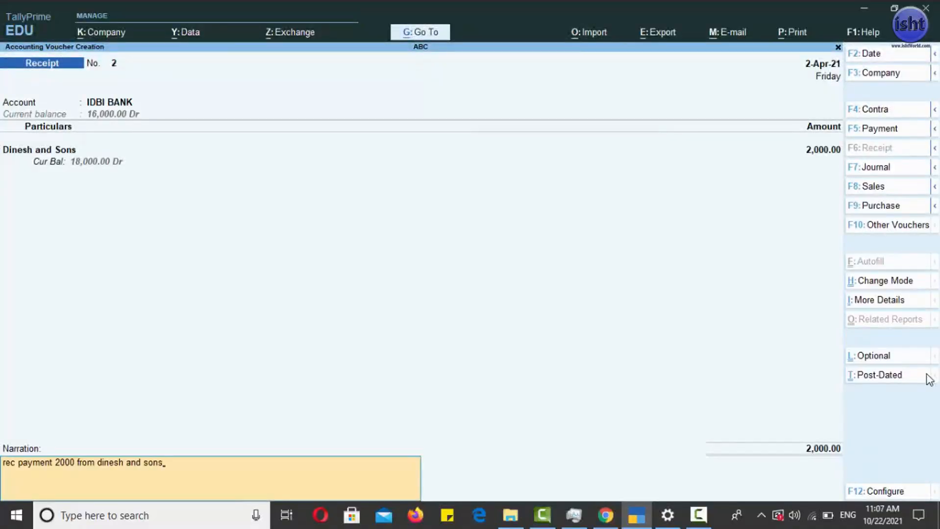
pyautogui.press('Return')
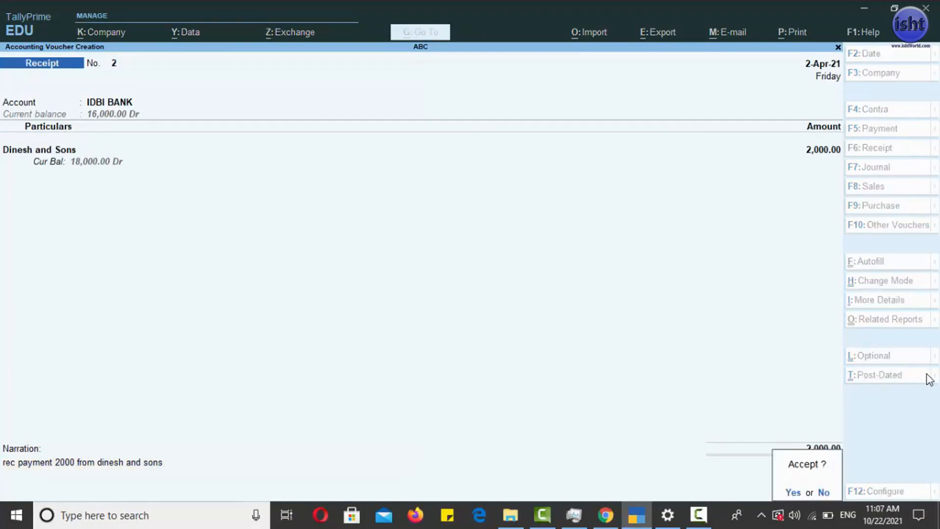
pyautogui.press('Return')
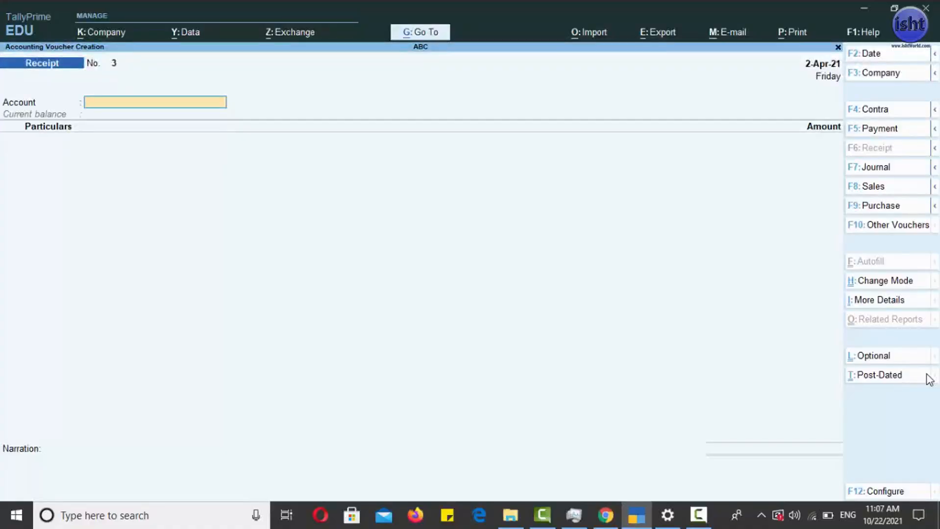
# - Leave voucher creation and open the Day Book to review the recorded vouchers
pyautogui.press('Escape')
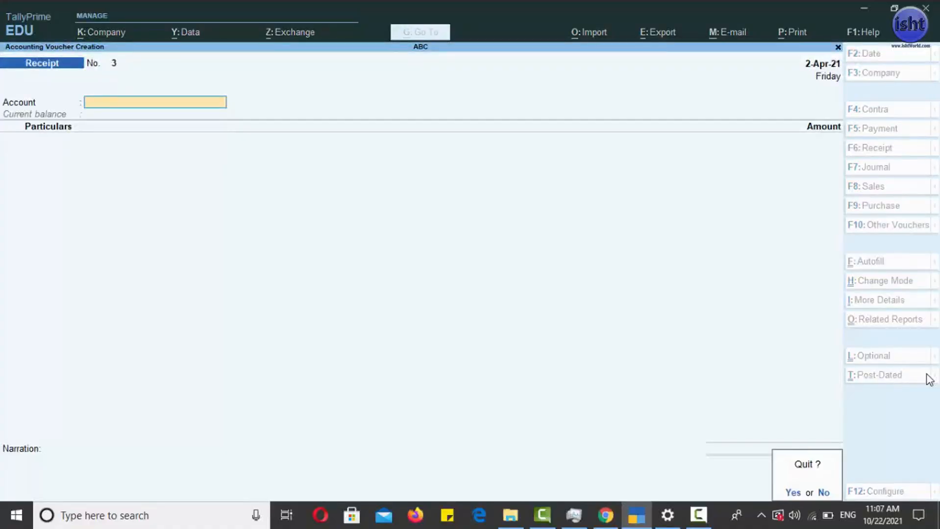
pyautogui.press('y')
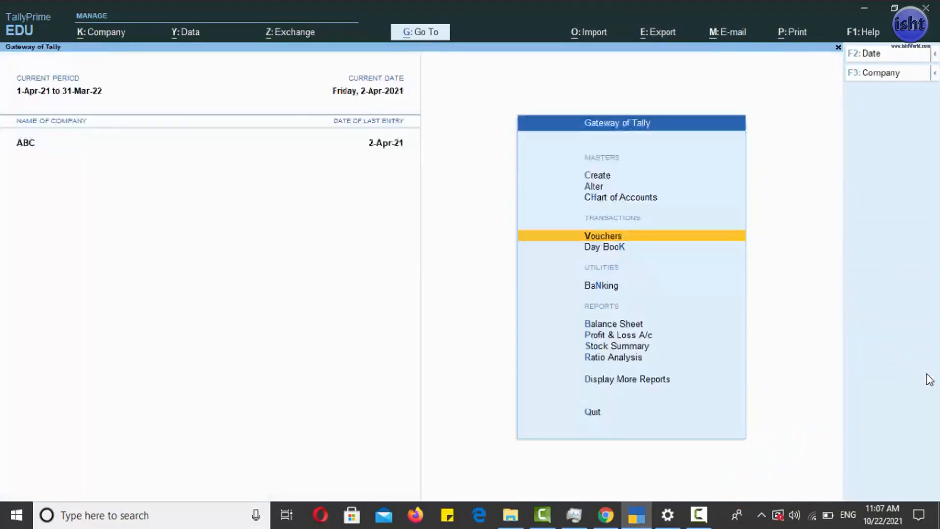
pyautogui.press('Down')
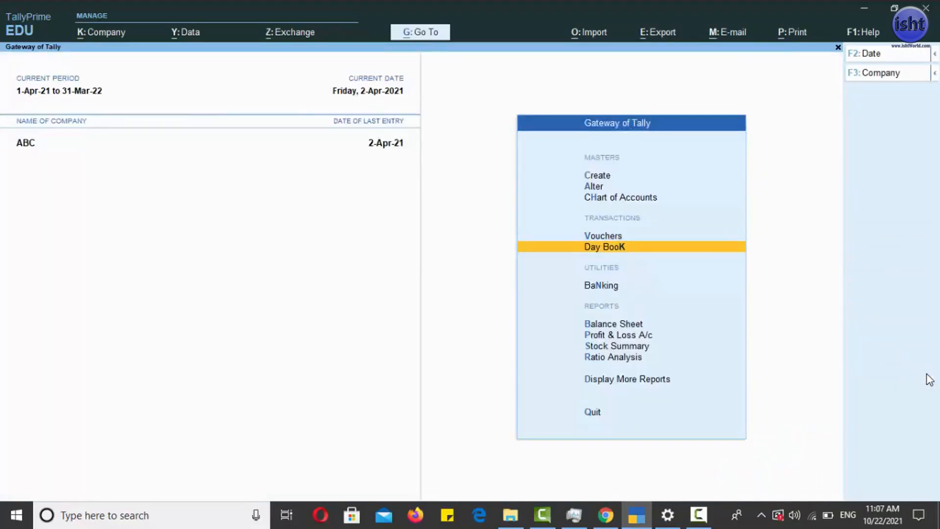
pyautogui.press('Return')
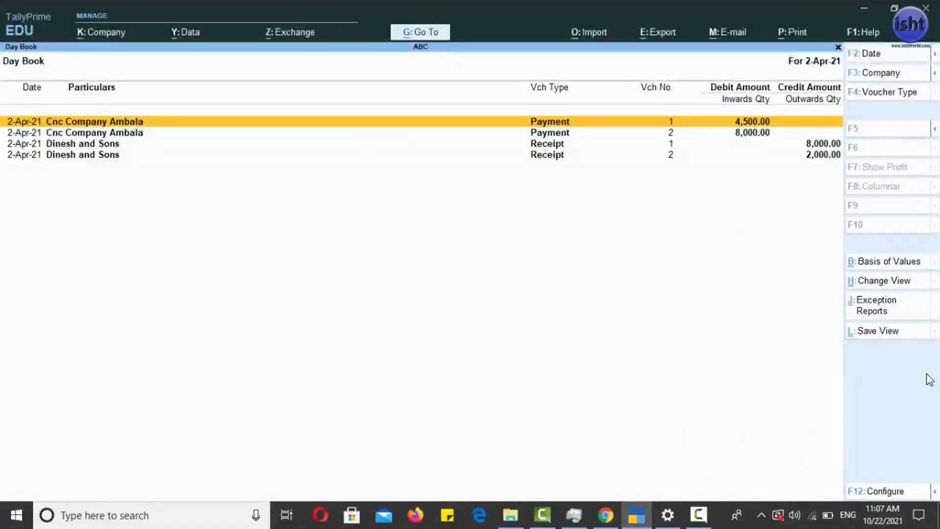